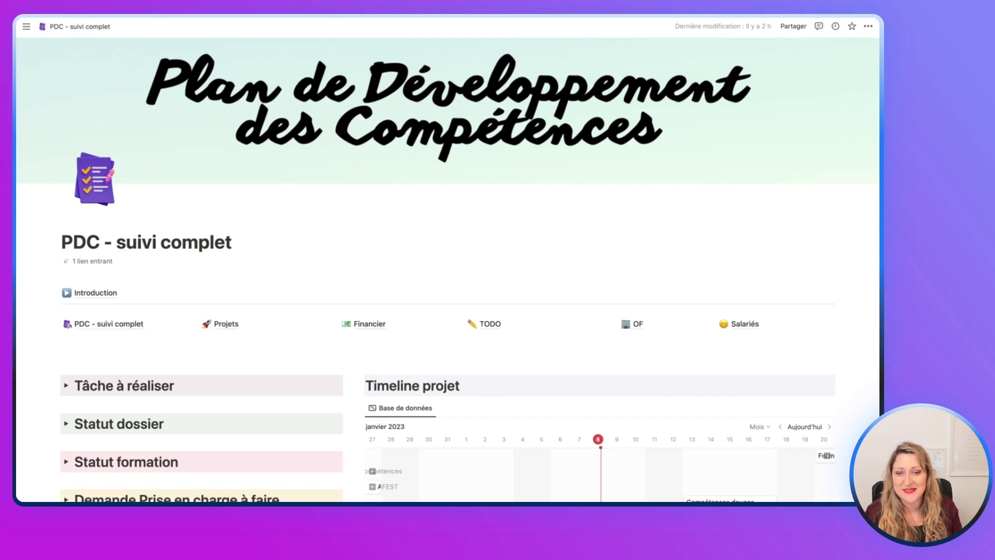
Step: Look over the PDC - suivi complet dashboard's sections and timeline, and open the Salariés page
scroll(448, 270, "down", 5)
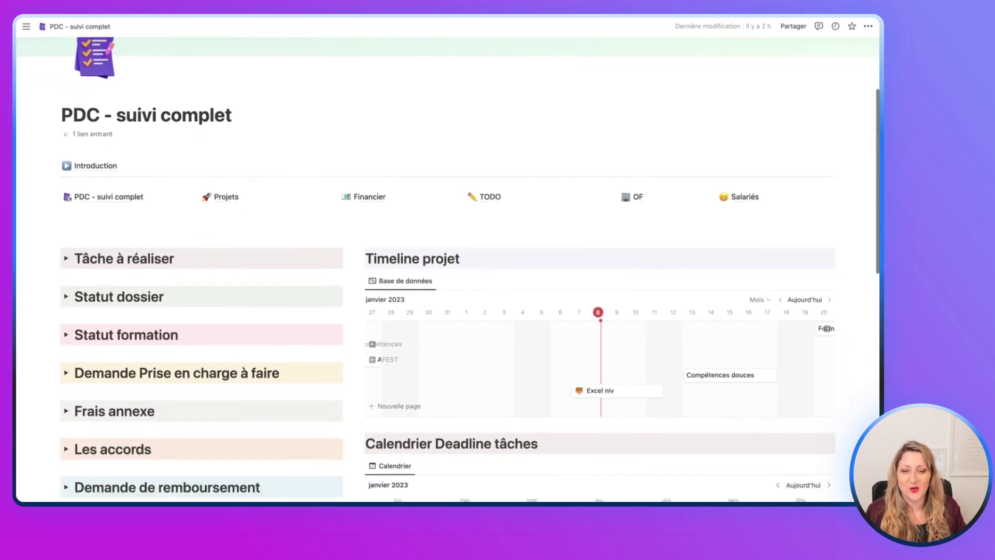
scroll(437, 229, "down", 2)
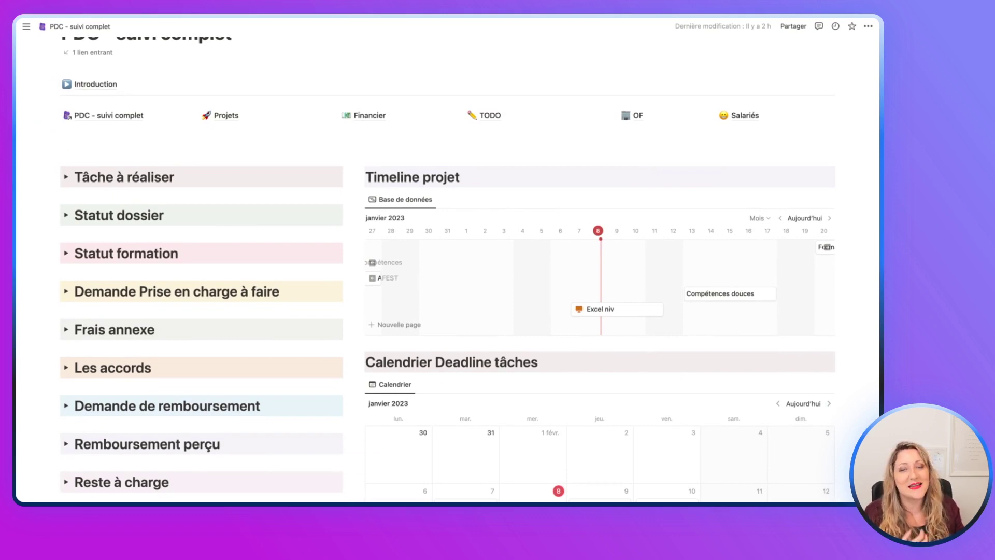
scroll(470, 270, "down", 1)
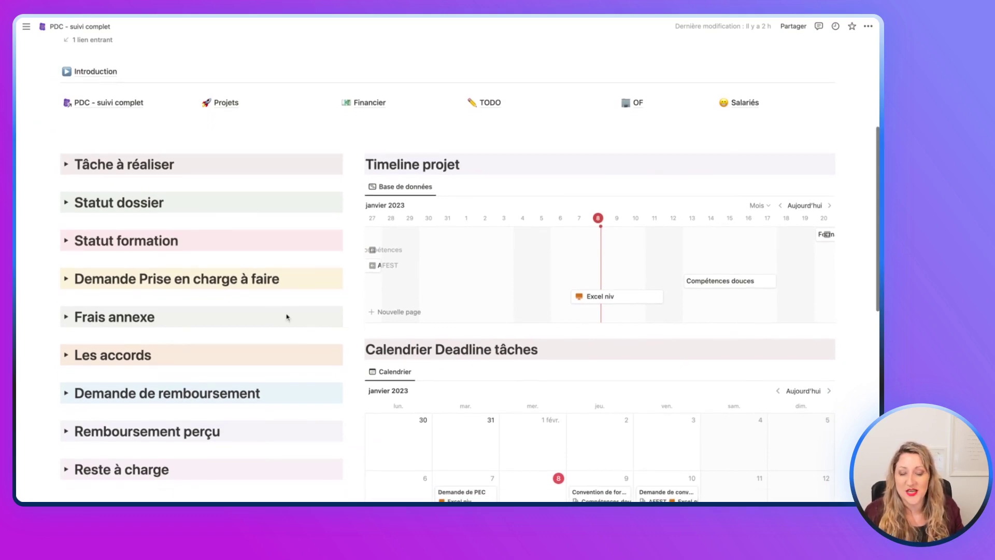
scroll(229, 201, "down", 1)
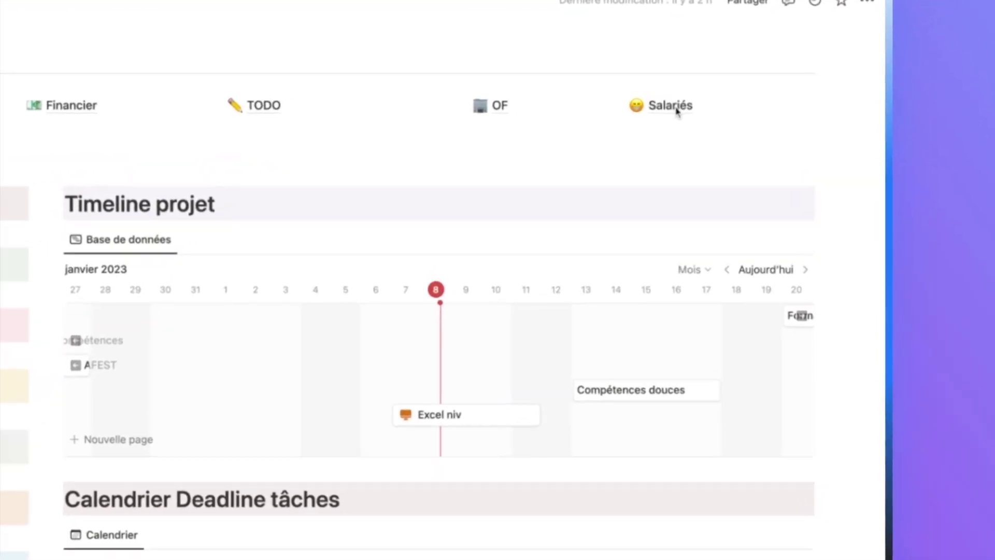
left_click(697, 100)
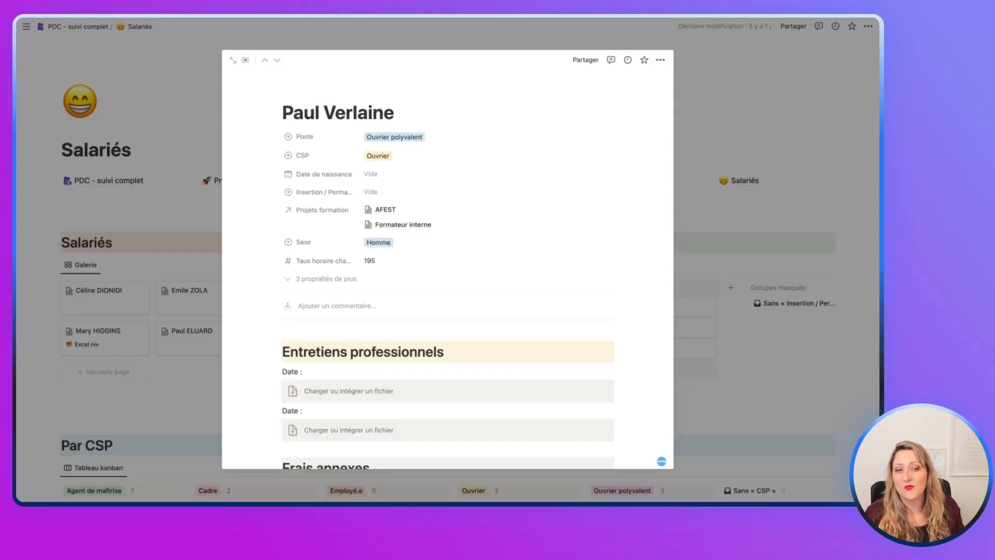
Step: Set the Taux horaire in the open employee record to 19,5
scroll(448, 260, "down", 1)
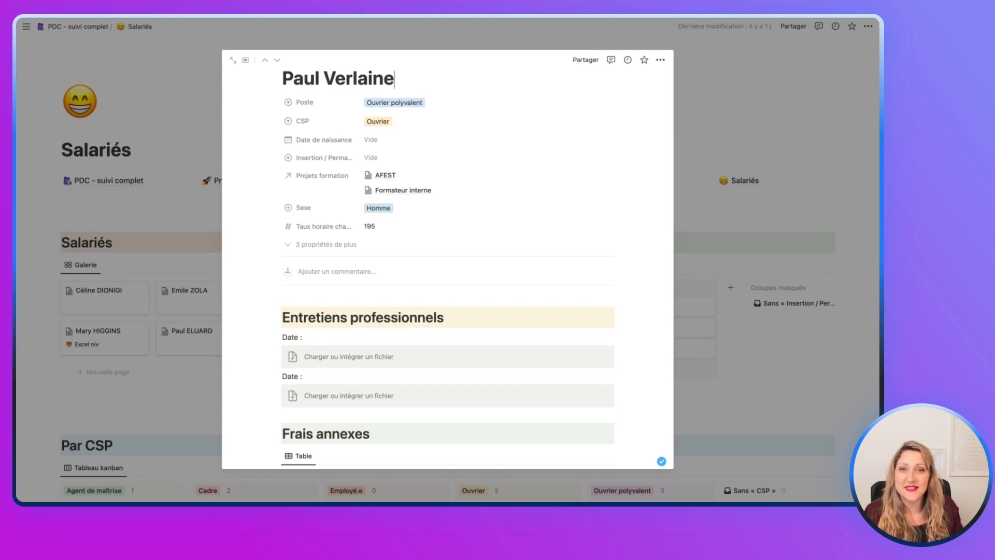
left_click(372, 227)
type(",")
left_click(384, 294)
Step: Examine the Entretiens professionnels, Frais annexes and Formations réalisées sections of the employee record, and close it
scroll(383, 294, "down", 2)
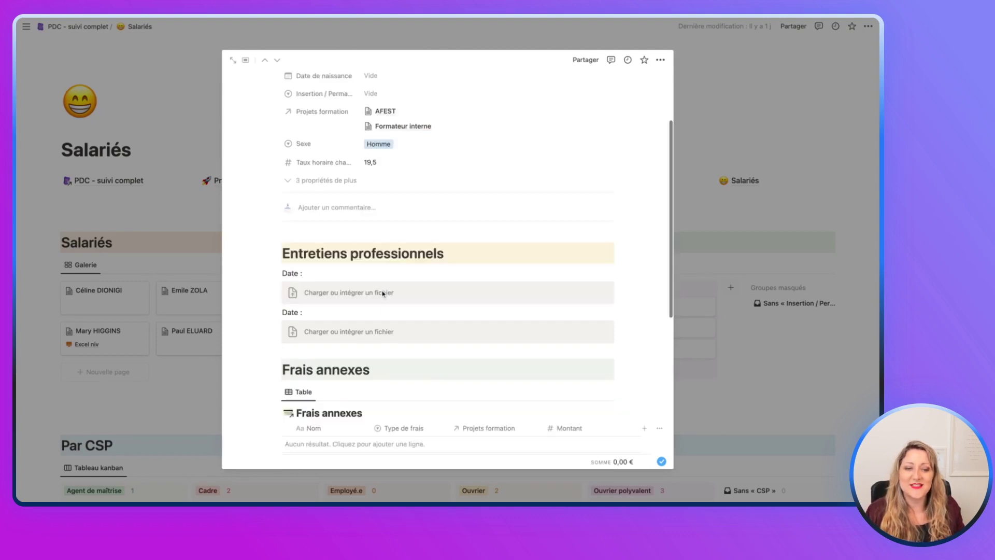
scroll(383, 294, "down", 5)
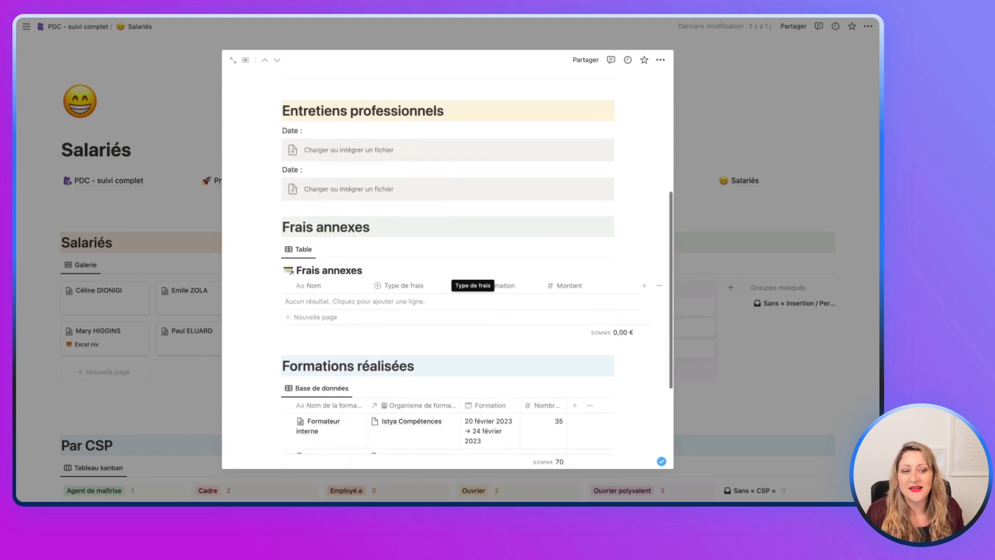
scroll(447, 267, "down", 2)
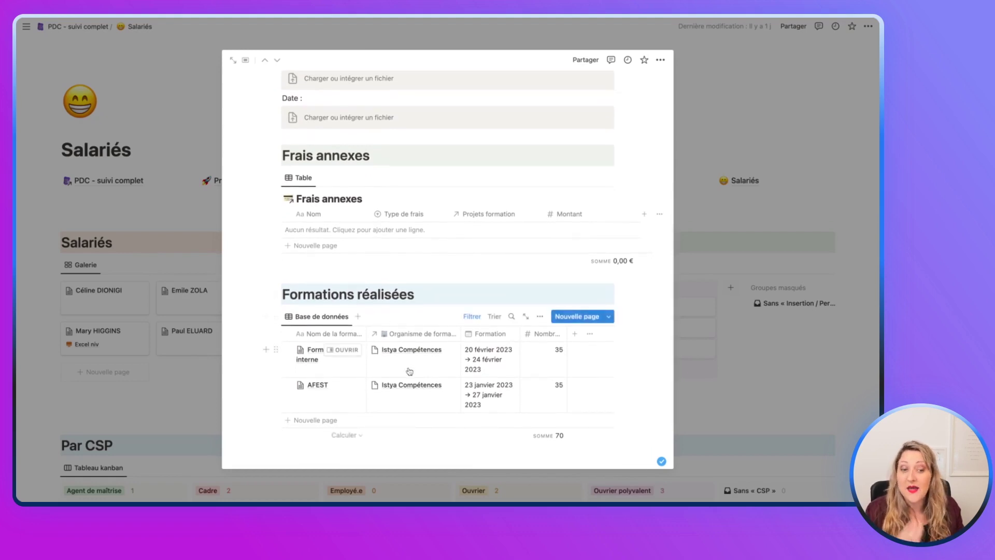
left_click(162, 373)
Step: View the Salariés page's employee gallery and its boards by typology and by CSP
scroll(499, 291, "down", 1)
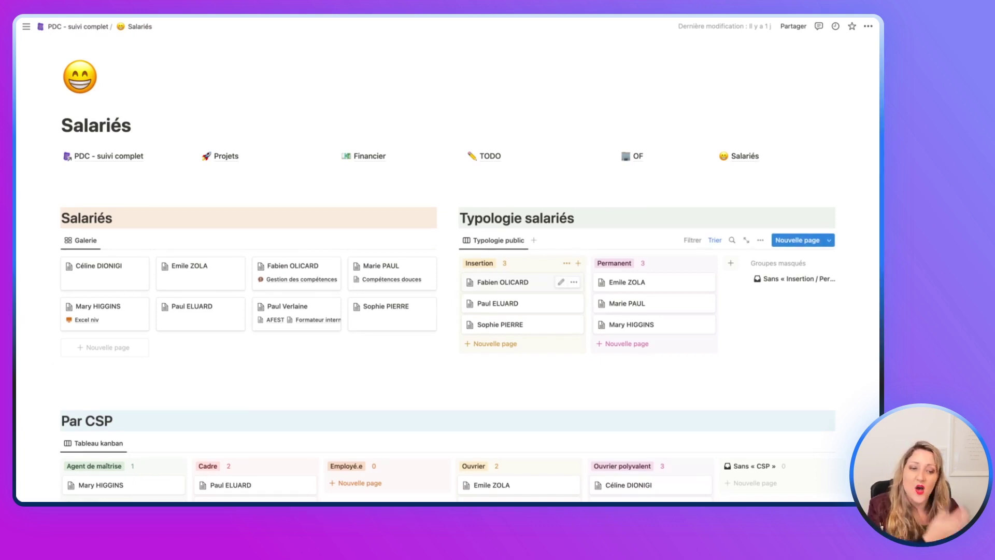
scroll(470, 273, "down", 2)
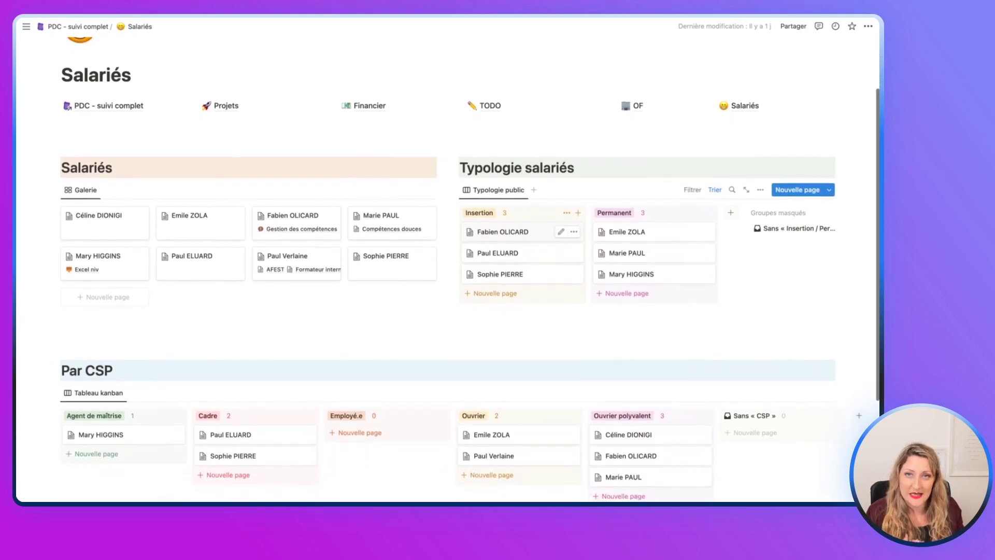
scroll(470, 272, "down", 1)
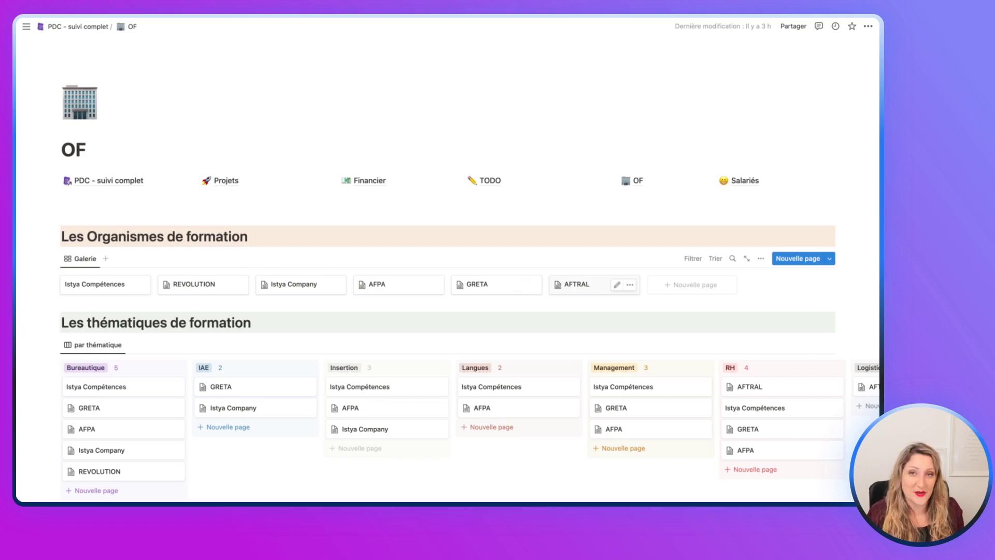
Step: Open the AFTRAL training organisation's record to view its training types and contacts table, and close it
left_click(578, 284)
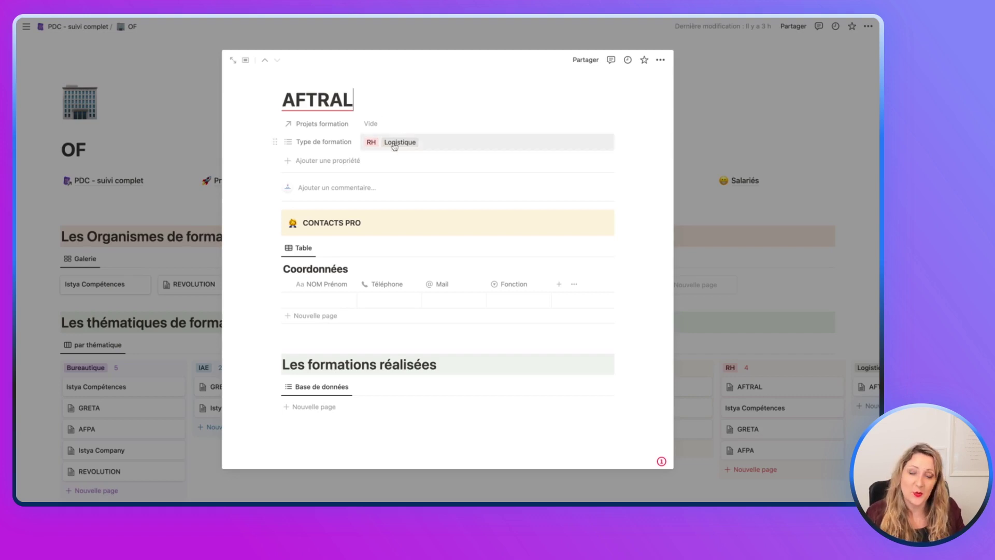
left_click(755, 280)
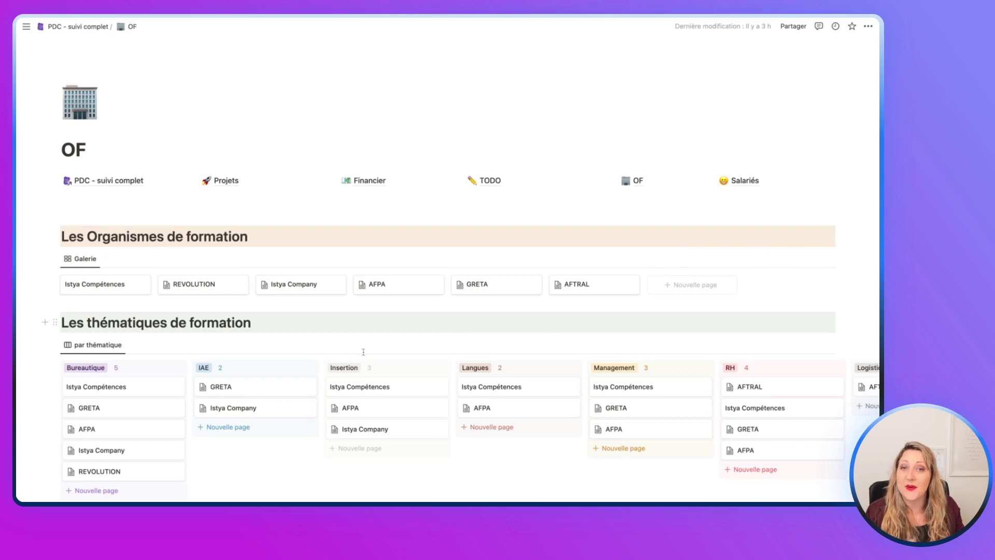
Step: Open the Excel niv project from the dashboard timeline and set its Propriété status to Dossier créé
scroll(364, 352, "down", 2)
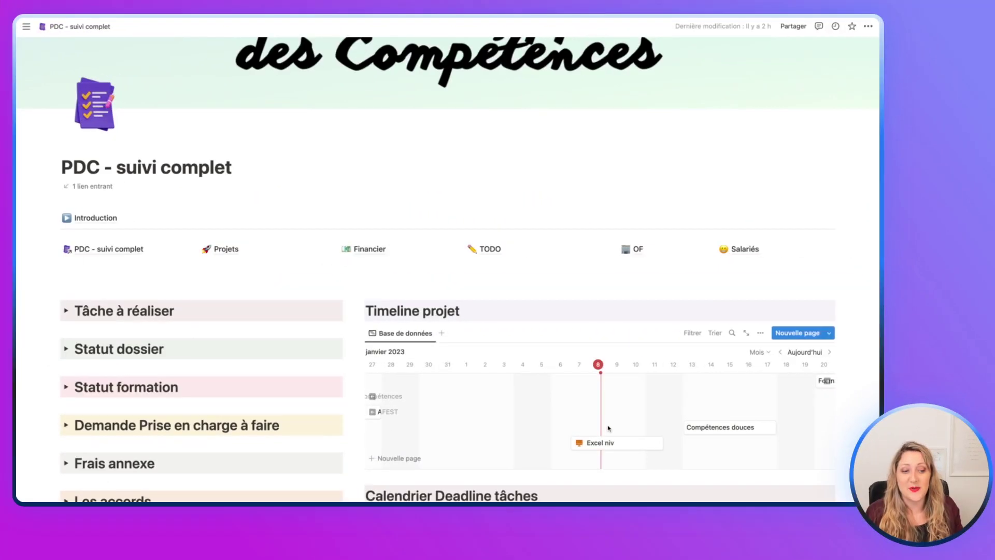
scroll(608, 429, "down", 1)
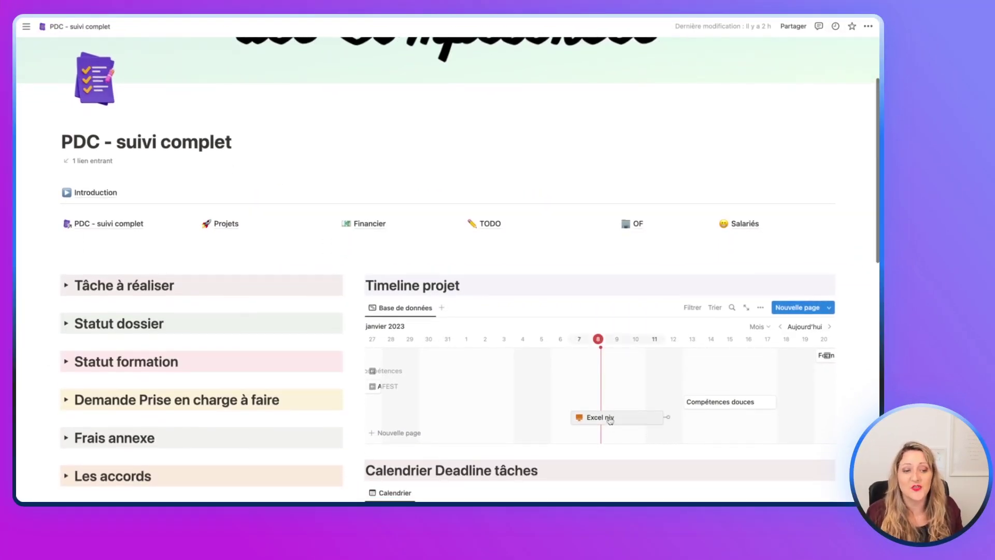
left_click(632, 421)
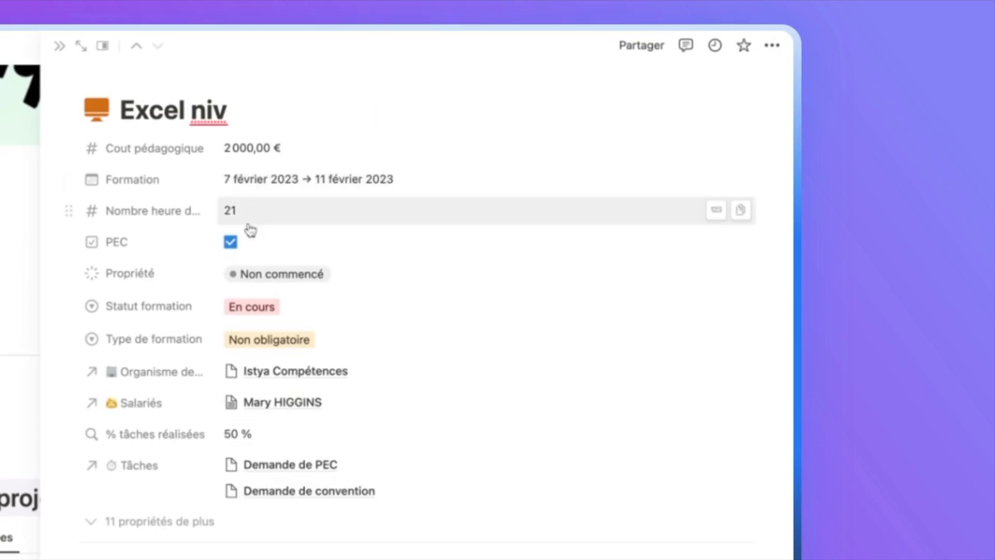
left_click(264, 275)
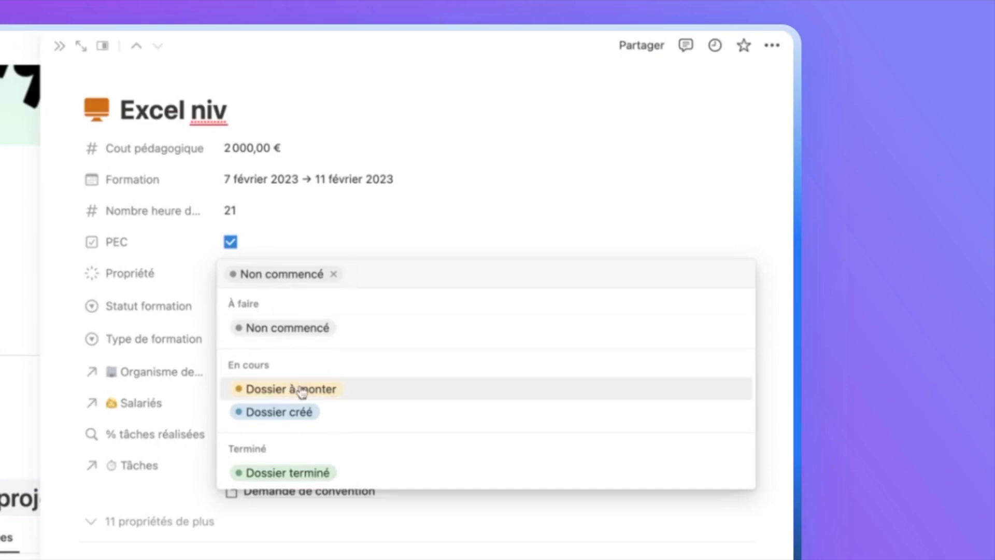
left_click(304, 412)
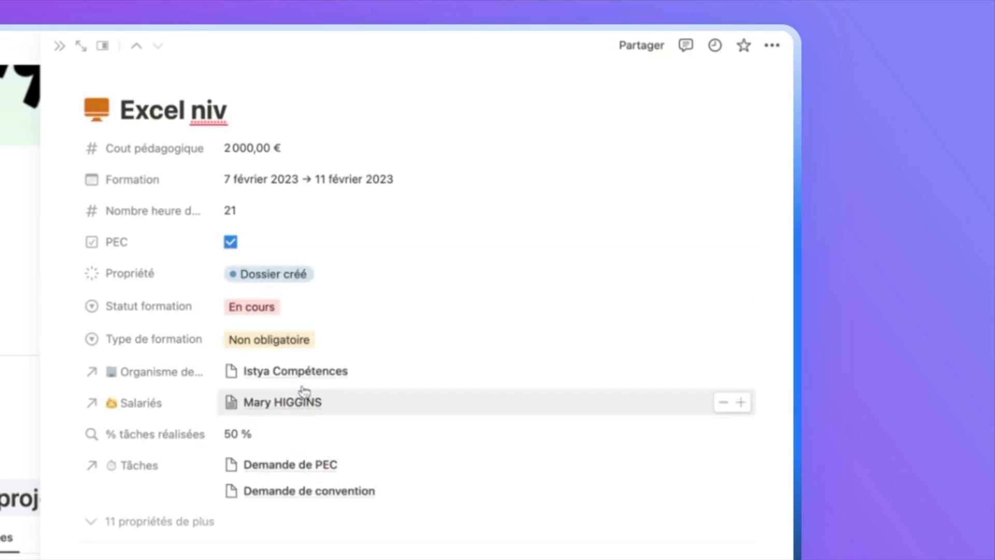
Step: Examine the Excel niv project's Statut formation options, tasks, document sections, exchanges and Financement table, and close the project
left_click(292, 314)
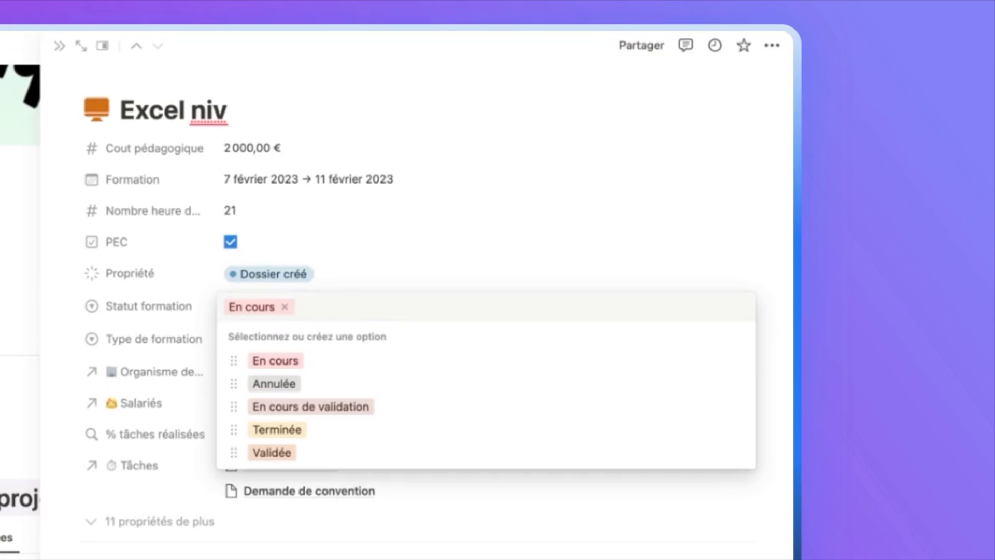
left_click(187, 341)
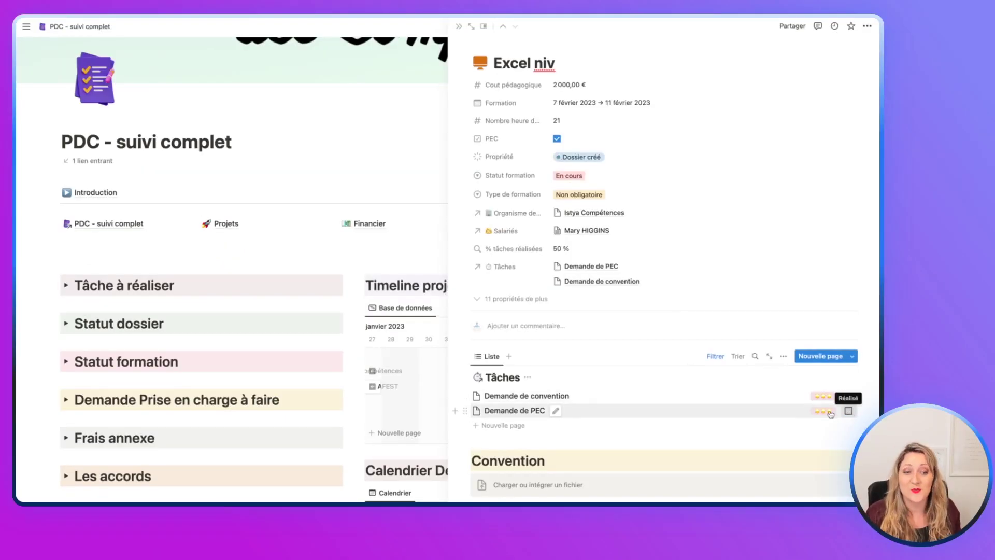
scroll(683, 393, "down", 5)
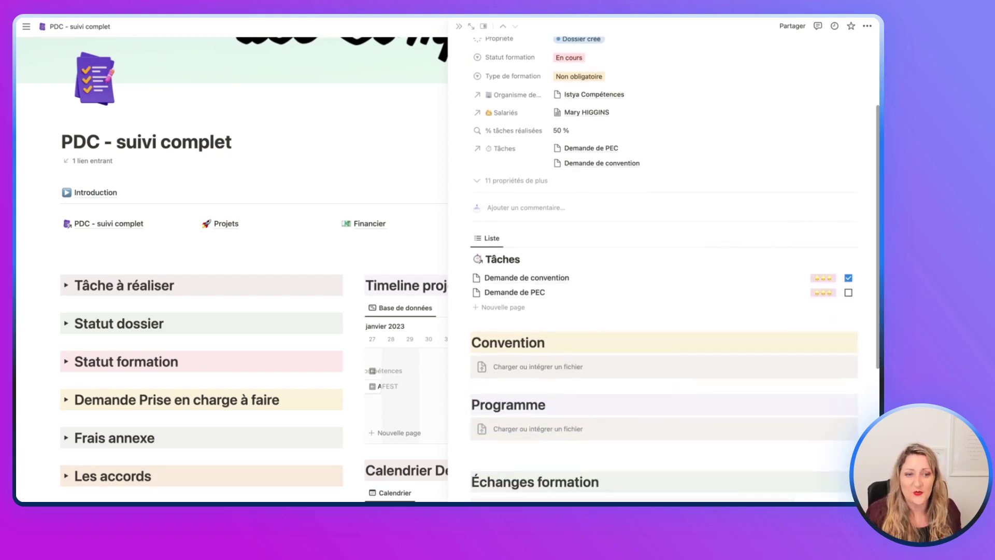
scroll(633, 360, "down", 2)
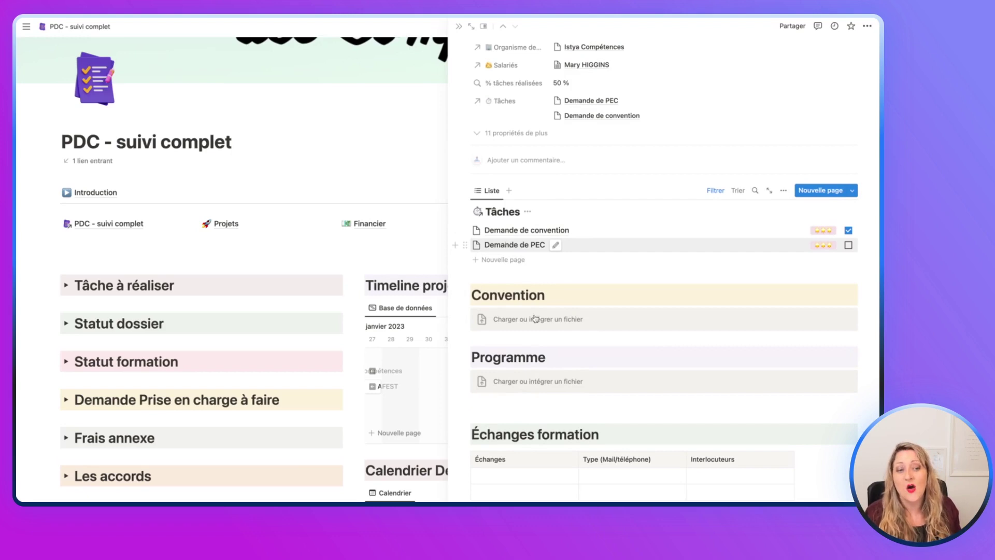
scroll(536, 318, "down", 2)
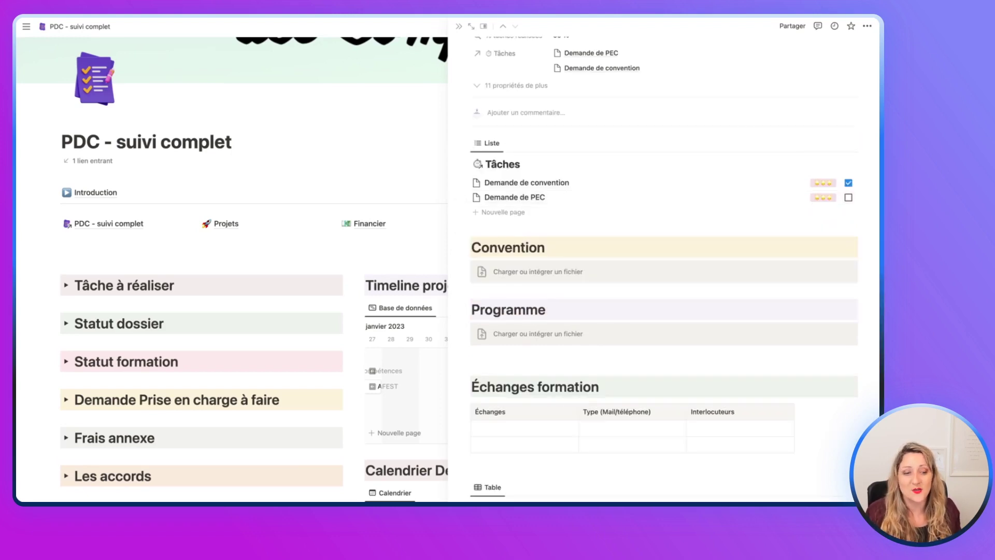
scroll(536, 318, "down", 6)
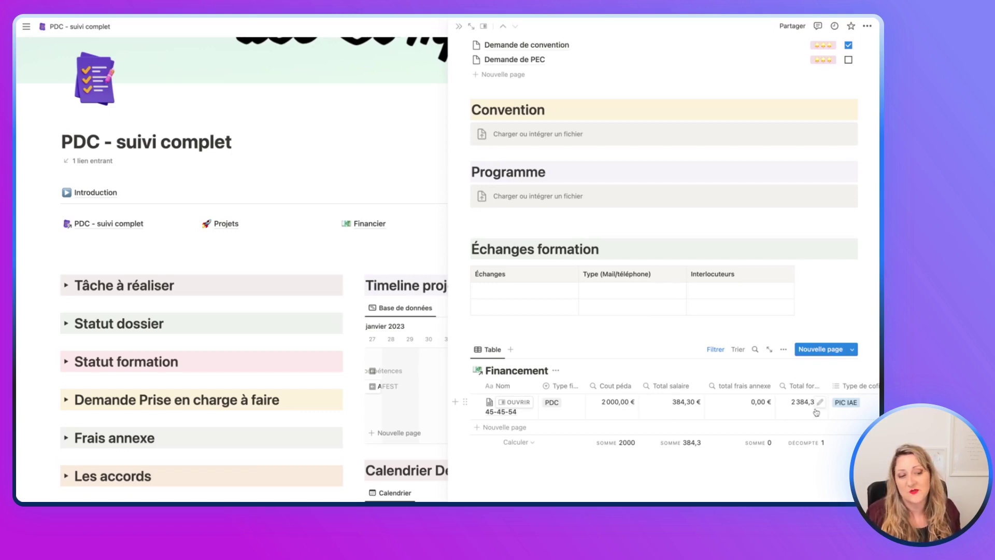
scroll(667, 316, "up", 10)
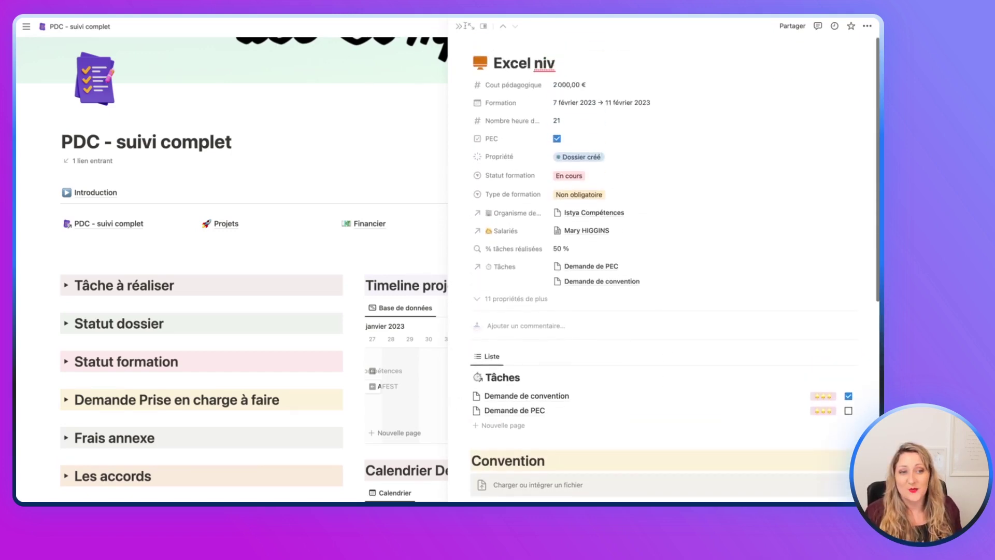
left_click(456, 26)
Step: View the task deadlines in the dashboard's Calendrier Deadline tâches
scroll(479, 267, "down", 3)
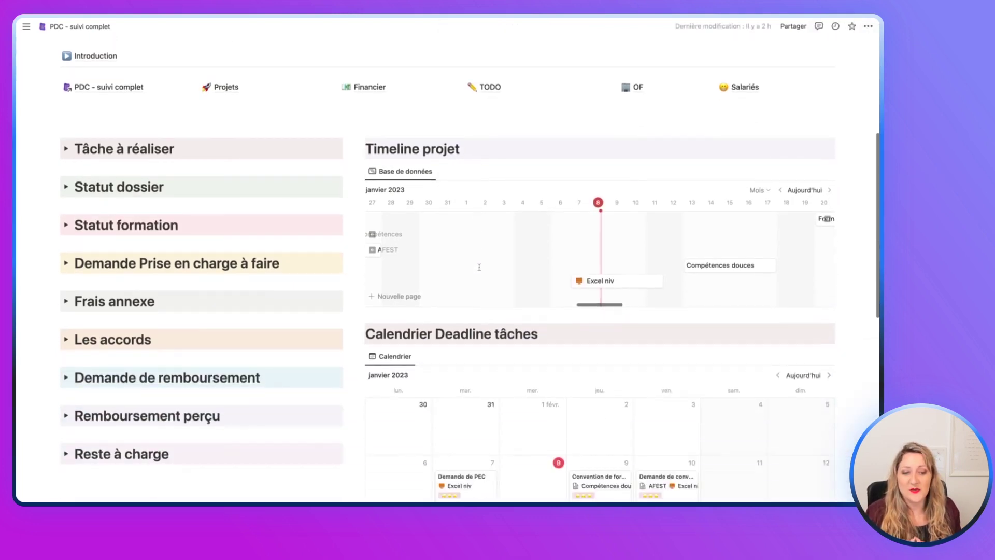
scroll(479, 267, "down", 3)
scroll(494, 328, "down", 1)
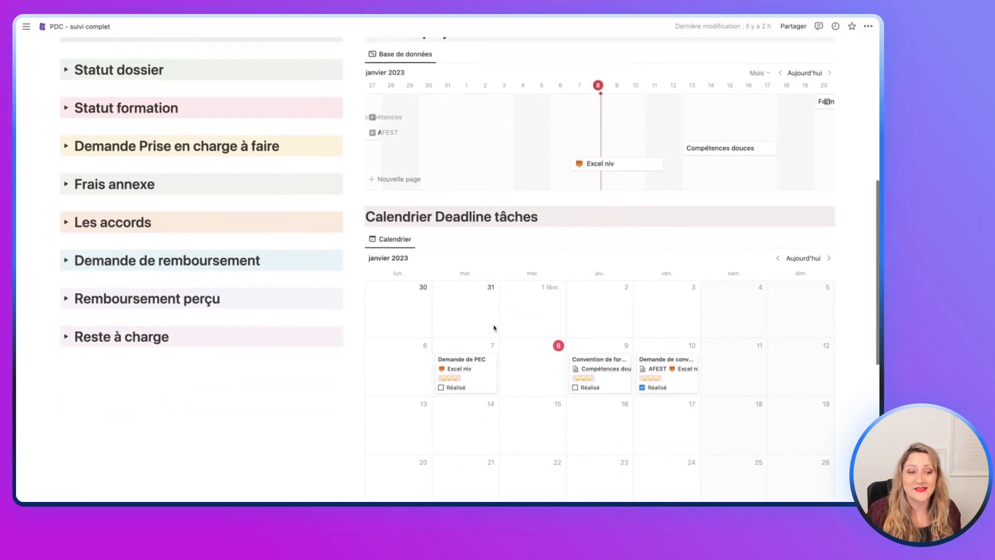
Step: Expand the Tâche à réaliser section to view the open tasks grouped by project, and collapse it
scroll(272, 245, "up", 2)
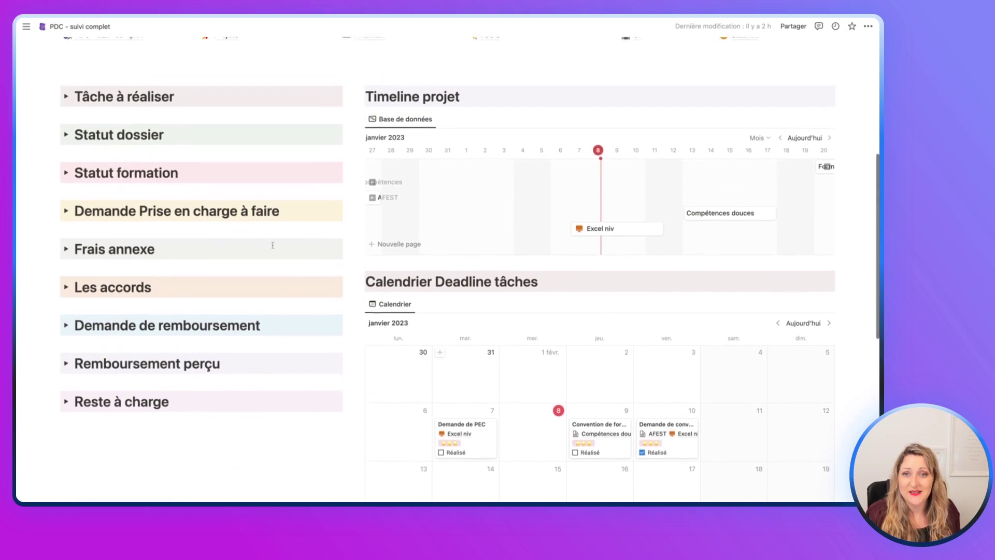
scroll(273, 245, "up", 1)
left_click(67, 102)
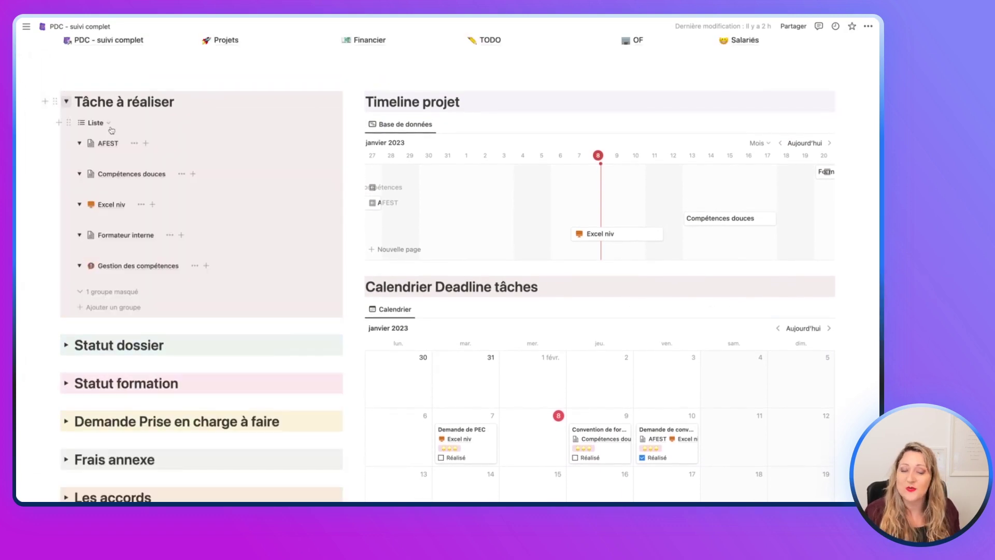
mouse_move(111, 130)
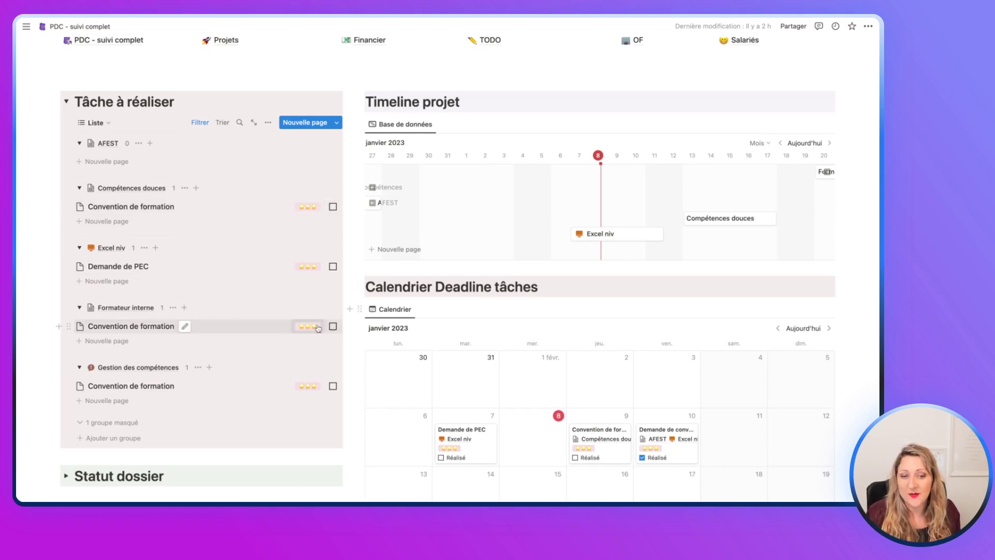
scroll(310, 327, "up", 1)
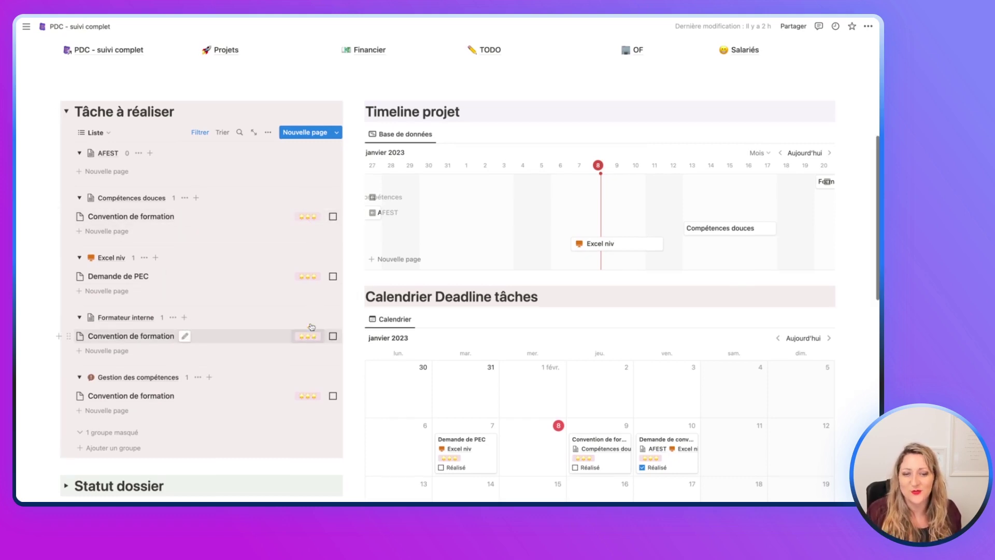
left_click(66, 107)
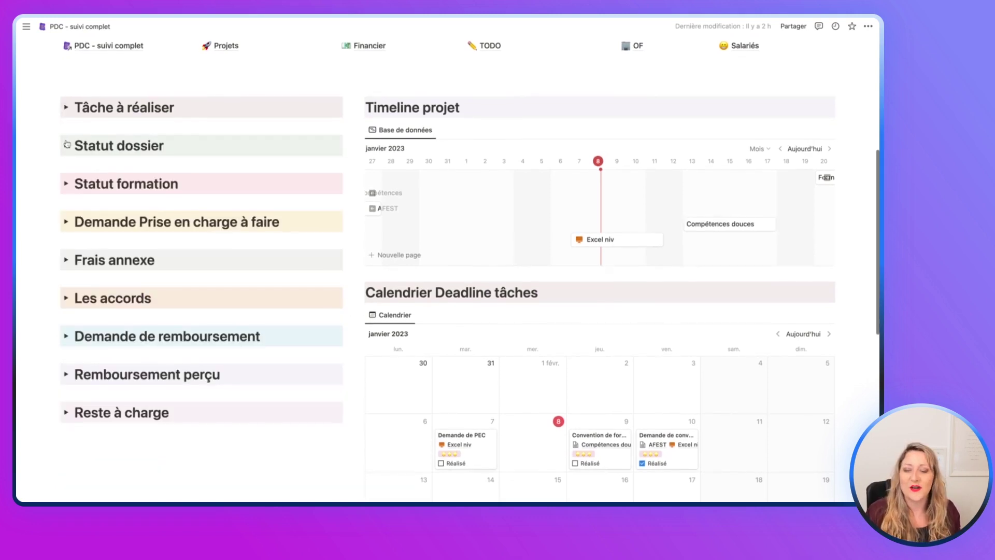
Step: Expand the Statut dossier section to view the training projects grouped by file status
left_click(66, 145)
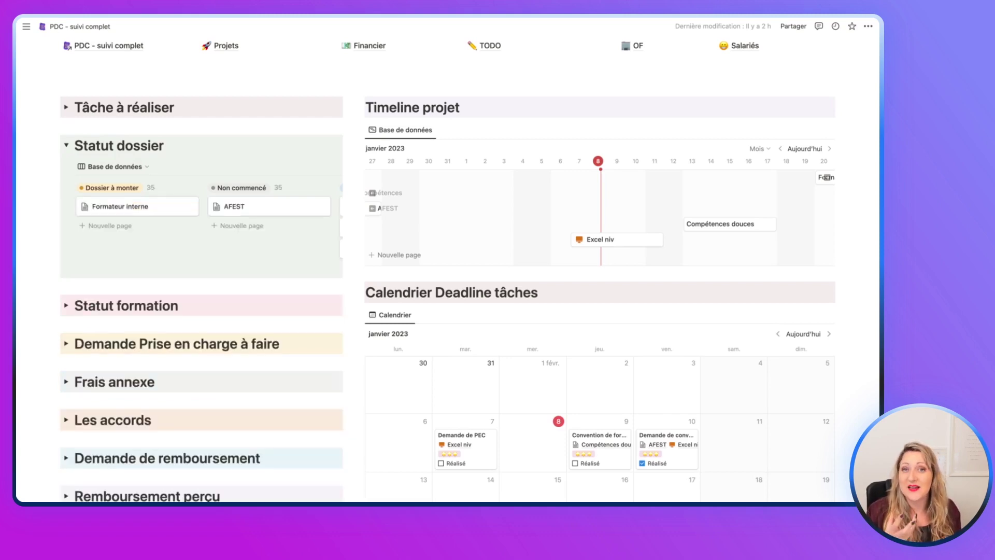
scroll(448, 260, "down", 1)
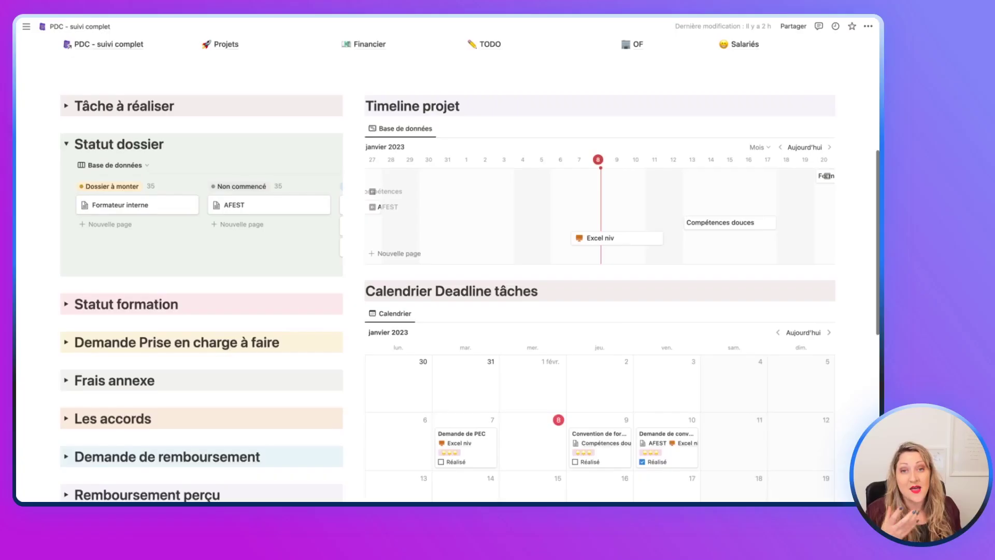
Step: Collapse the Statut dossier section, then view the projects by training status in the Statut formation section and collapse it
left_click(65, 144)
left_click(65, 181)
scroll(66, 179, "down", 1)
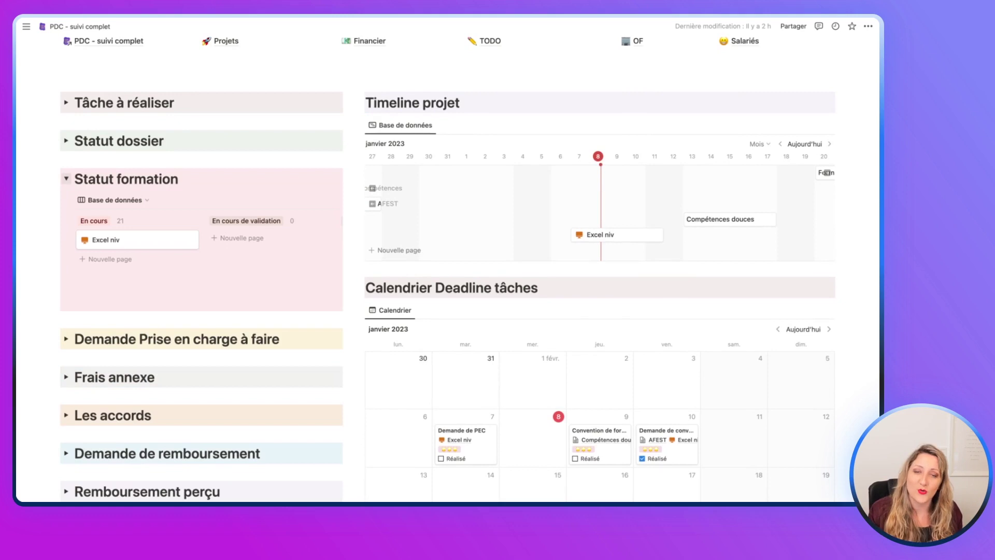
left_click(66, 179)
Step: Expand the Demande Prise en charge à faire section to view which projects still need a funding request, and collapse it
scroll(69, 212, "down", 1)
left_click(67, 208)
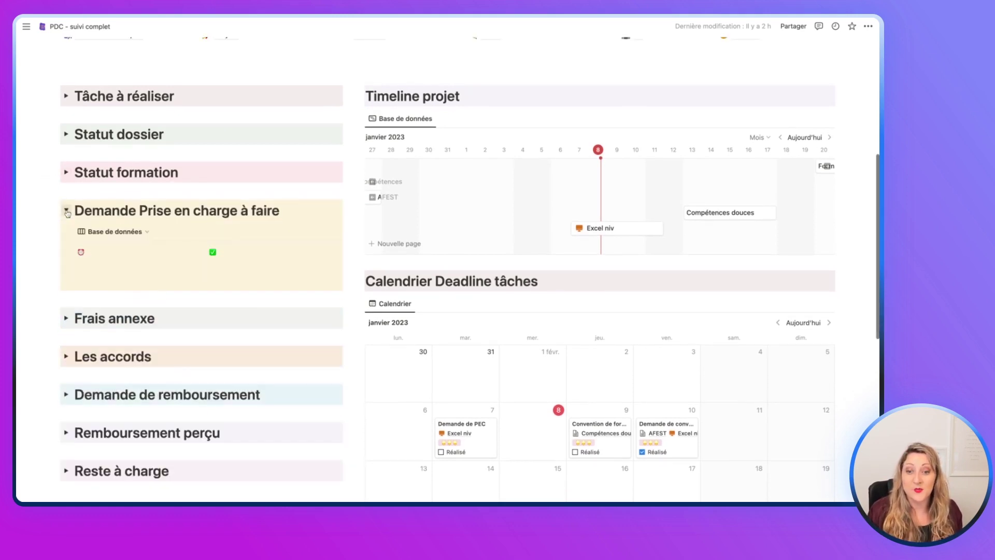
scroll(68, 217, "down", 1)
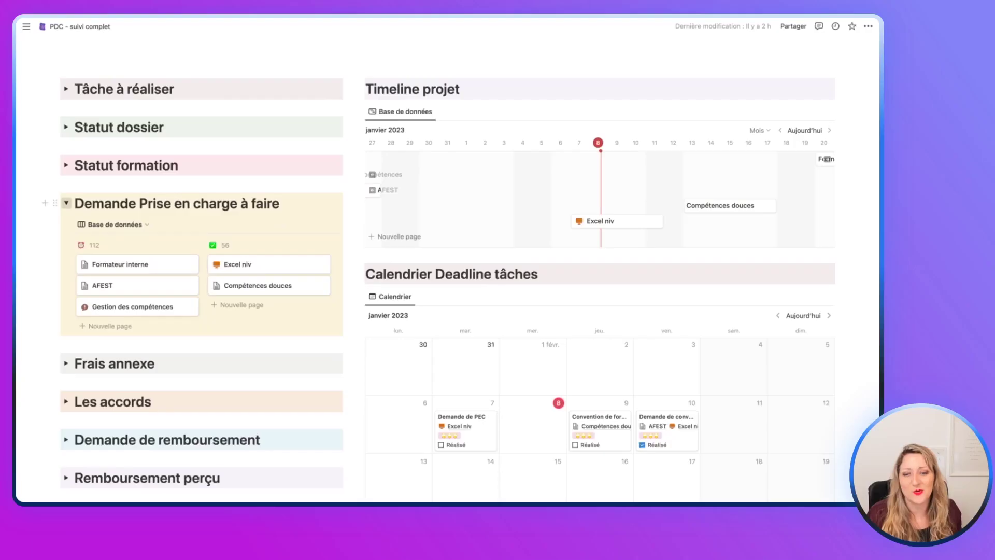
left_click(66, 203)
Step: Expand the Frais annexe section to review the additional costs grouped by expense type, and collapse it
left_click(66, 241)
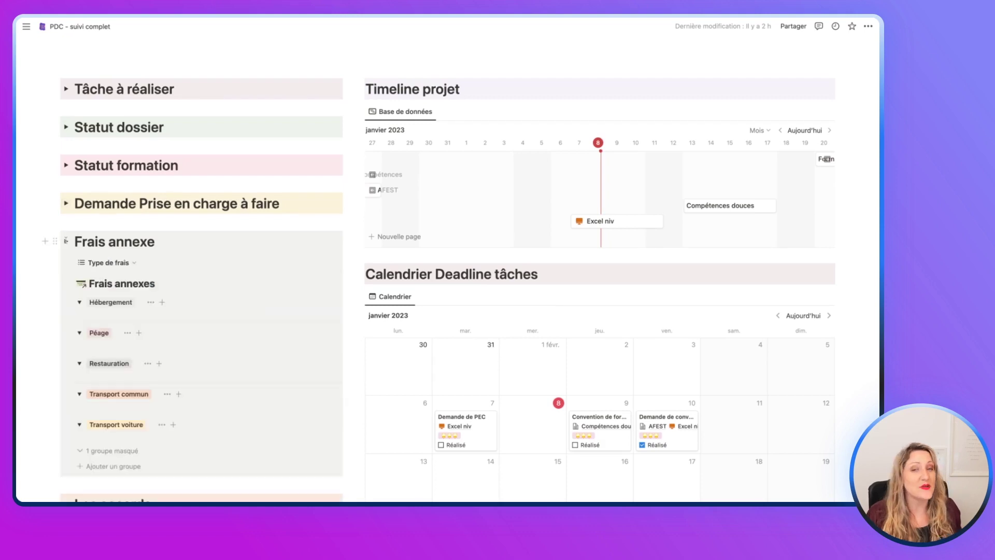
scroll(106, 272, "down", 2)
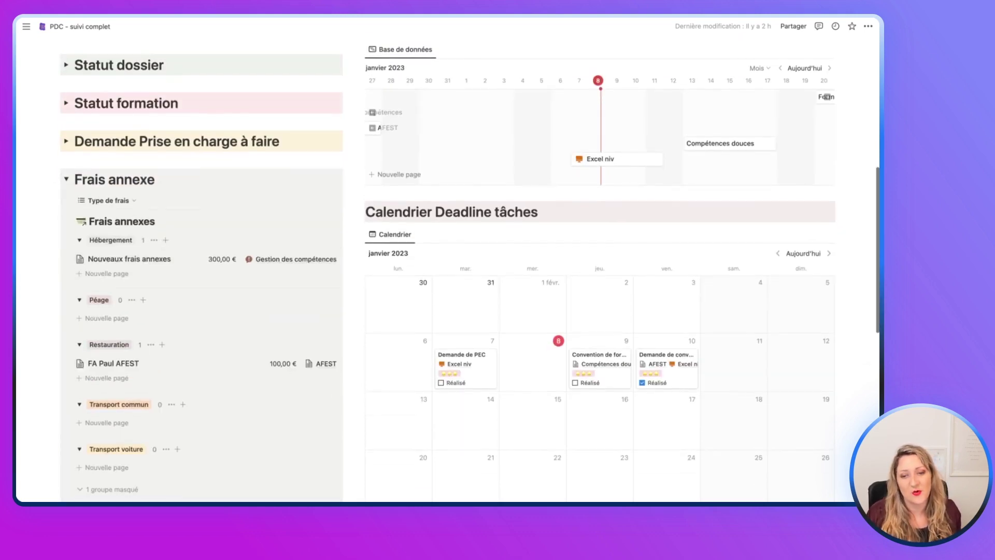
scroll(106, 273, "down", 2)
scroll(106, 273, "down", 1)
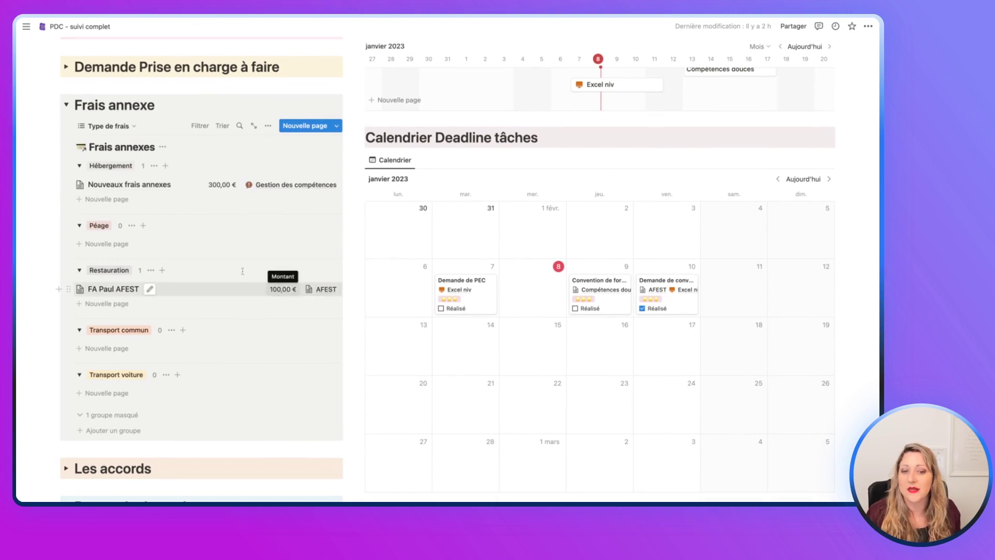
left_click(67, 106)
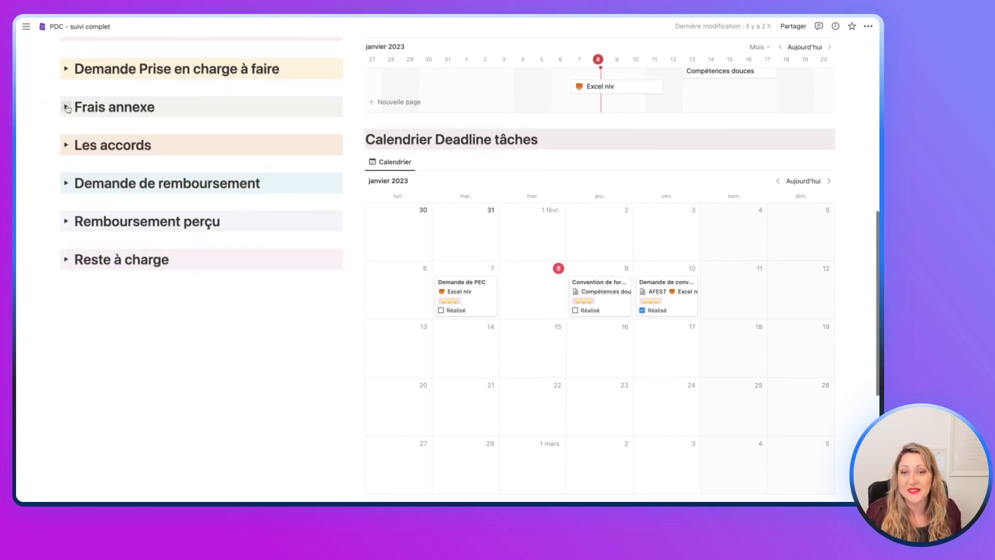
Step: Expand the Les accords section to view the funding agreements with their linked projects
left_click(65, 144)
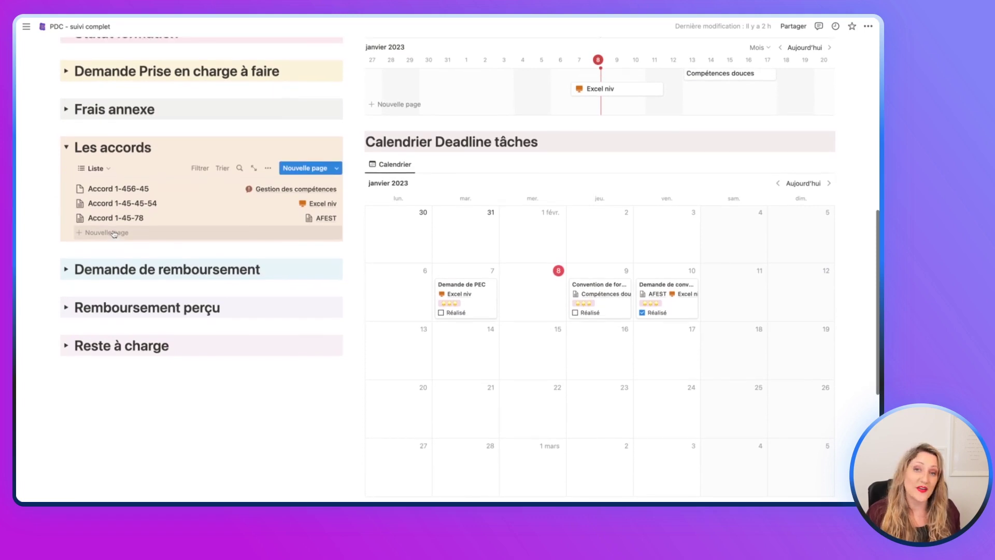
scroll(171, 208, "up", 1)
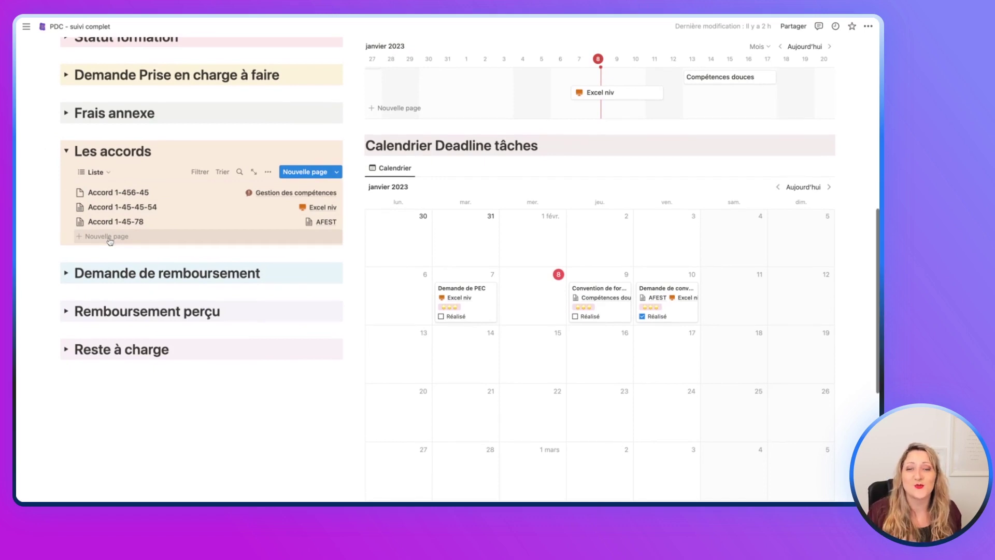
scroll(72, 276, "down", 1)
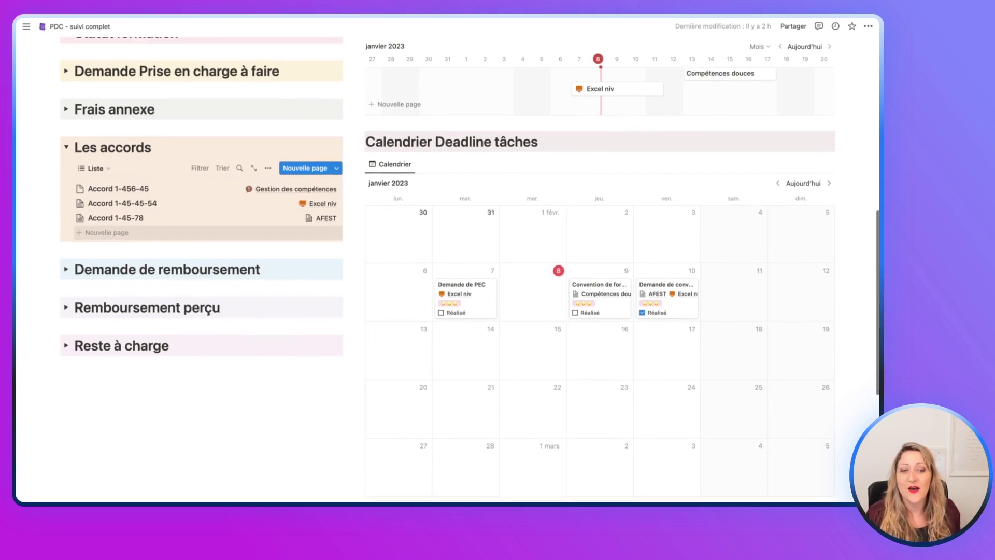
Step: Expand the Demande de remboursement section to look through the reimbursement request board's columns, and collapse it
left_click(67, 270)
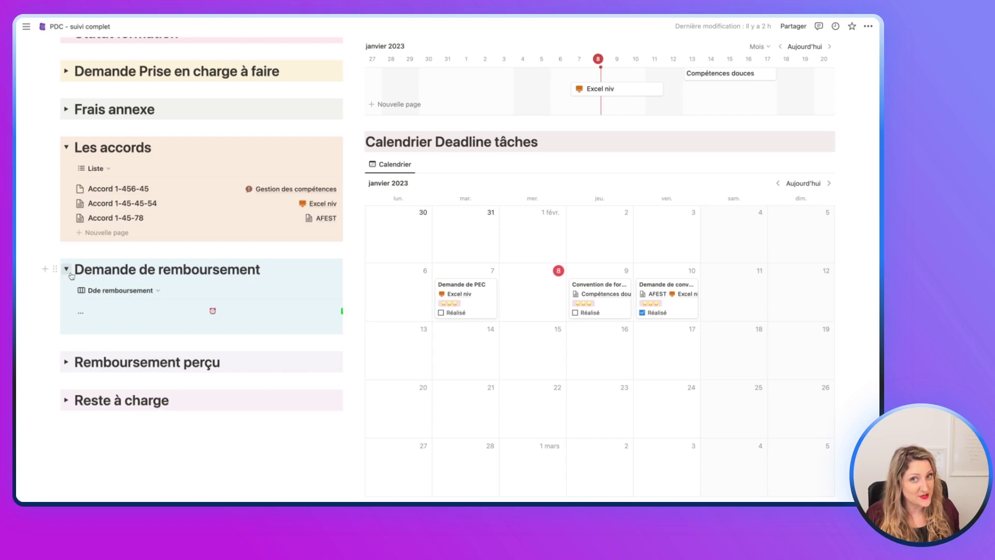
scroll(72, 275, "down", 2)
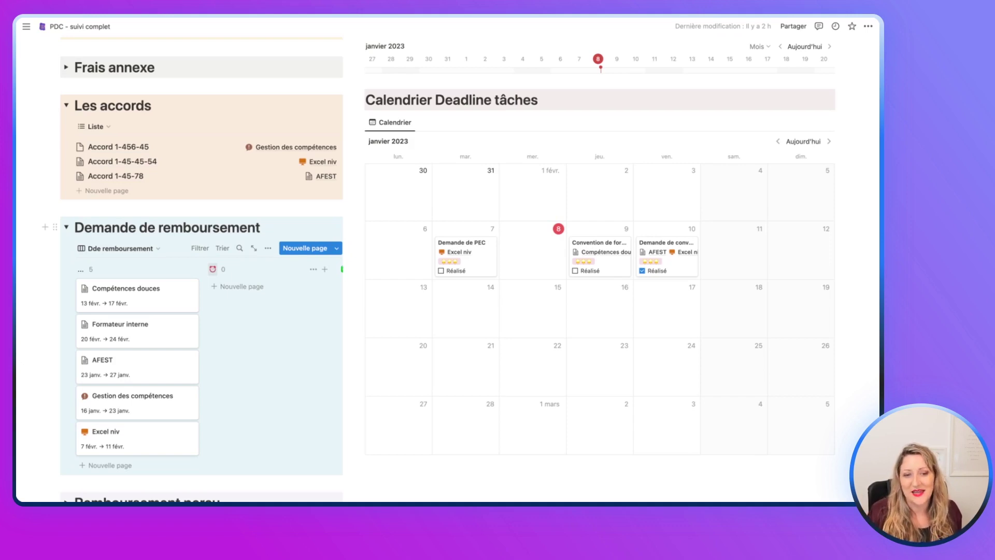
scroll(202, 363, "right", 2)
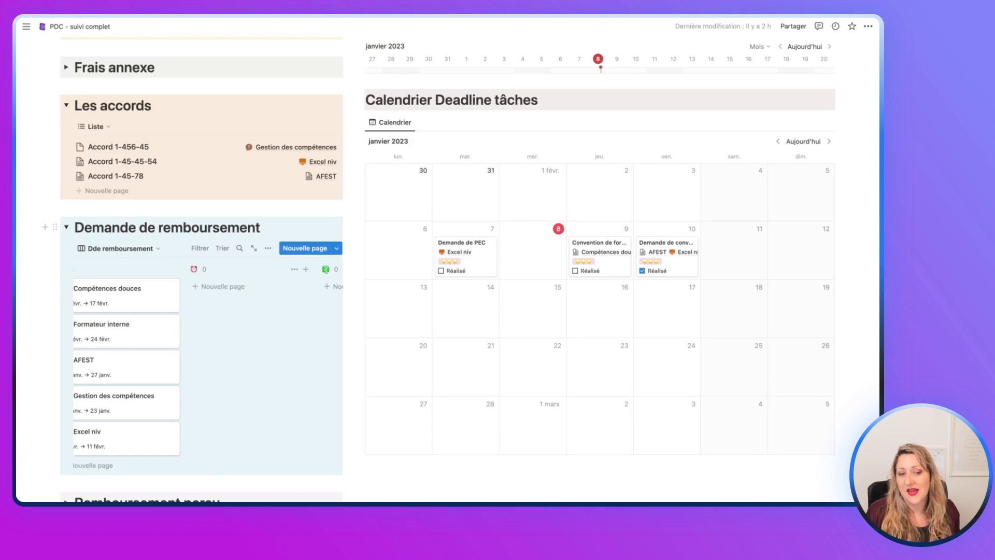
left_click(66, 228)
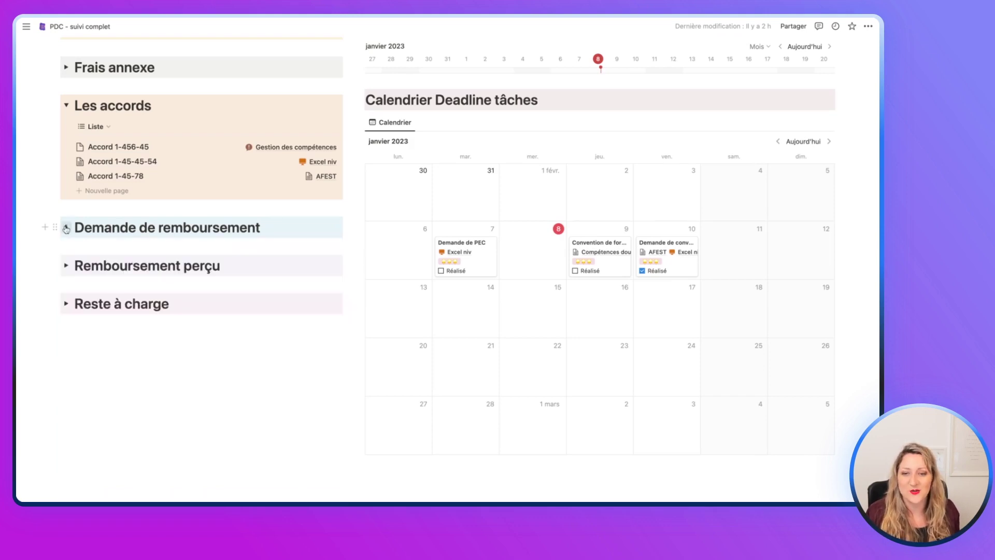
Step: Expand the Remboursement perçu section to compare the received and outstanding reimbursements by agreement, and collapse it
left_click(66, 265)
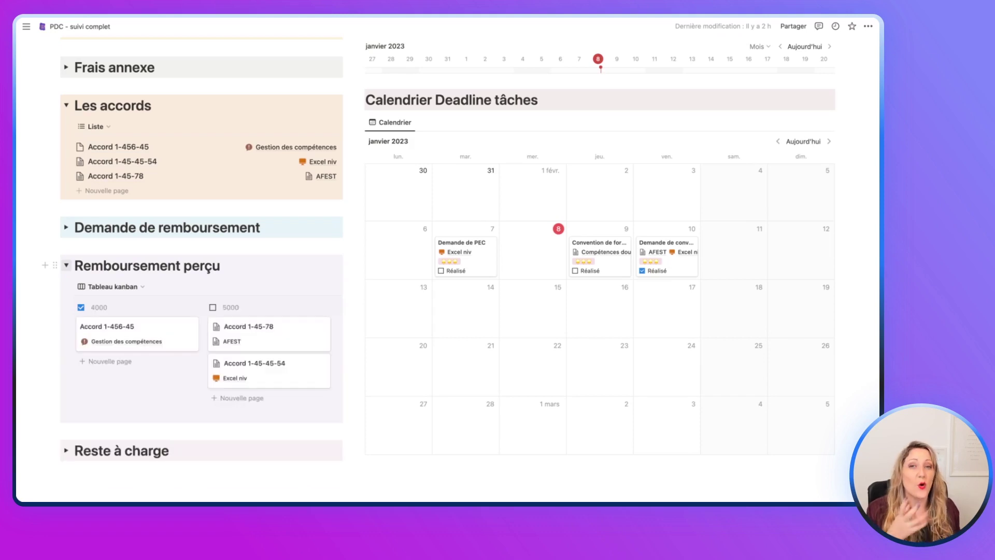
scroll(154, 326, "down", 1)
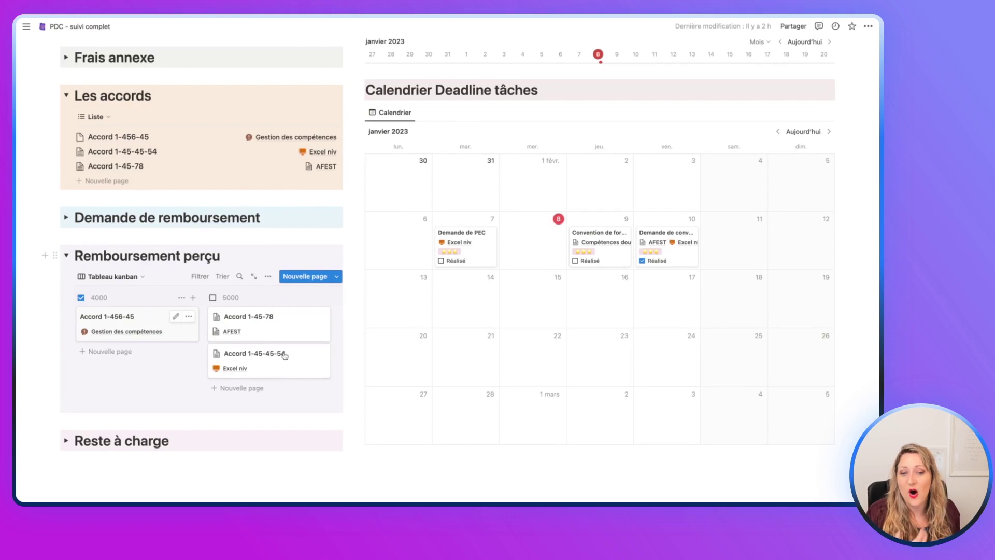
scroll(280, 337, "up", 1)
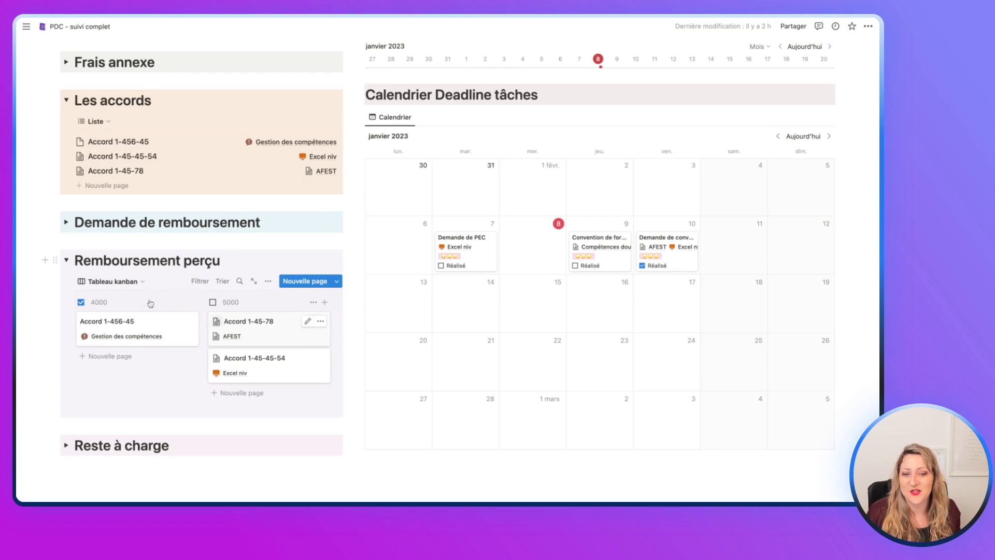
left_click(66, 261)
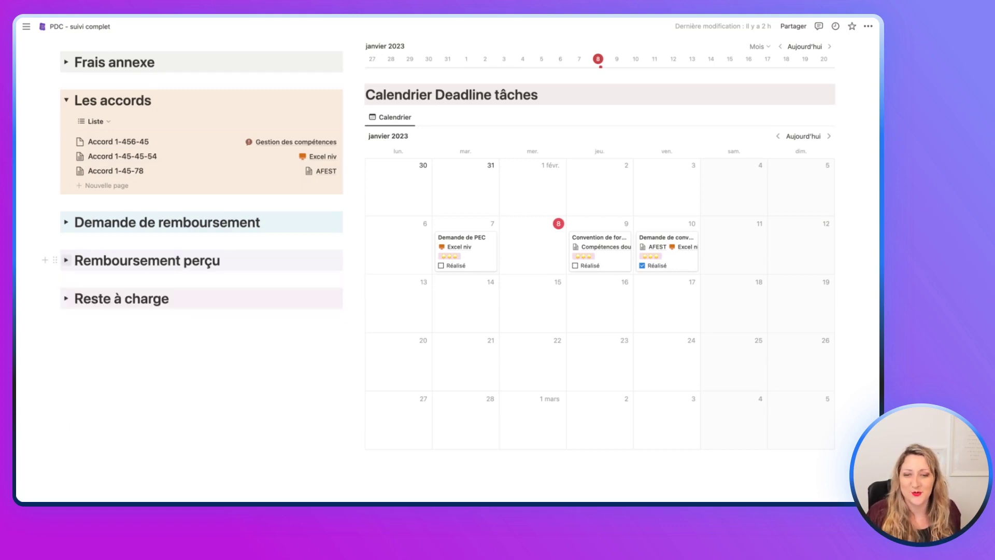
Step: Expand the Reste à charge section to view the remaining cost per agreement, grouped by project, and collapse it
left_click(67, 298)
scroll(170, 302, "down", 3)
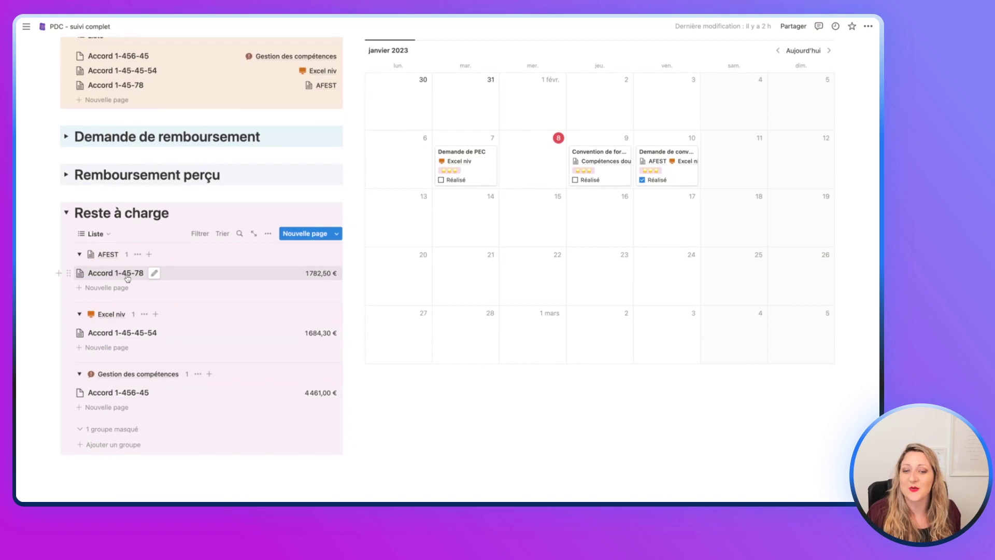
left_click(67, 214)
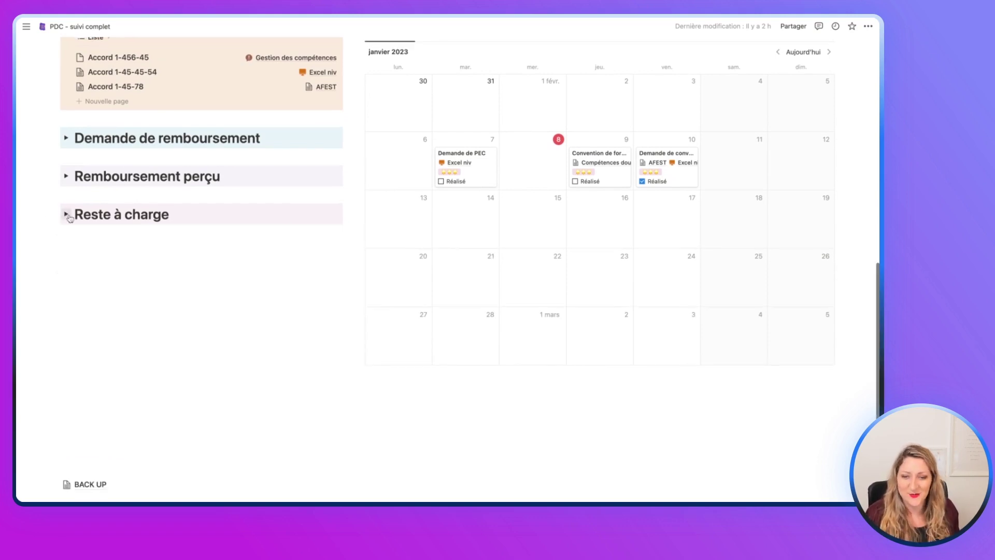
Step: Open the BACK UP page below the dashboard to view its list of source databases, and return to PDC - suivi complet
scroll(161, 294, "down", 3)
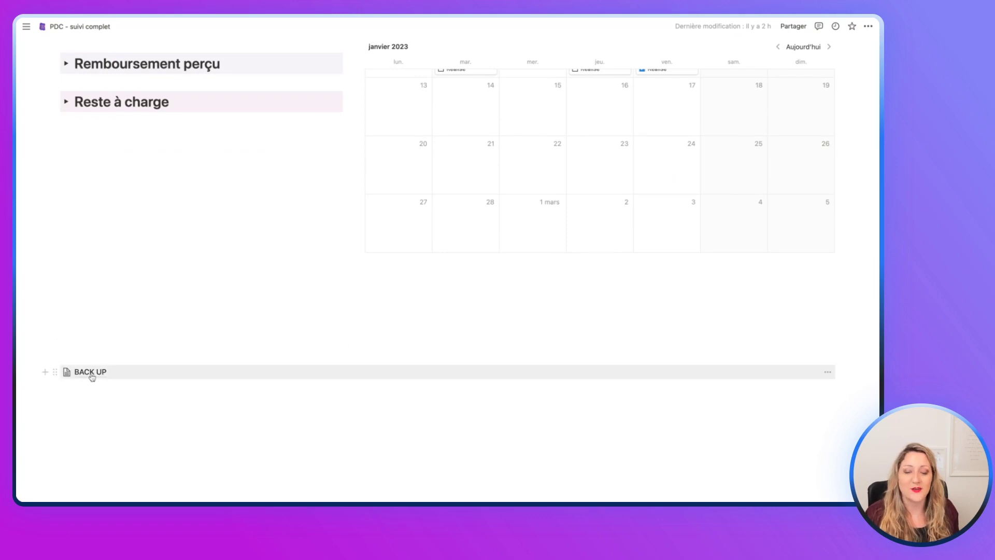
left_click(91, 373)
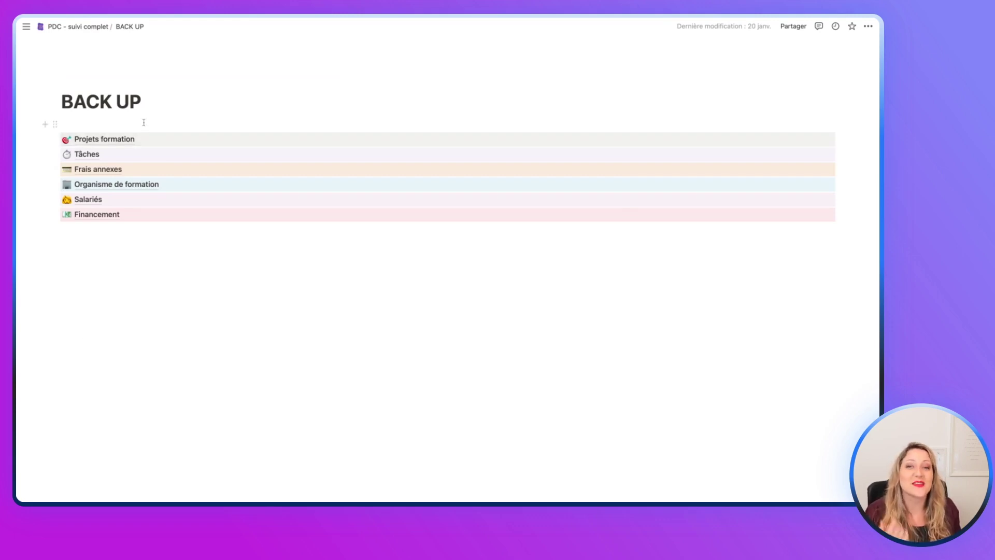
left_click(98, 32)
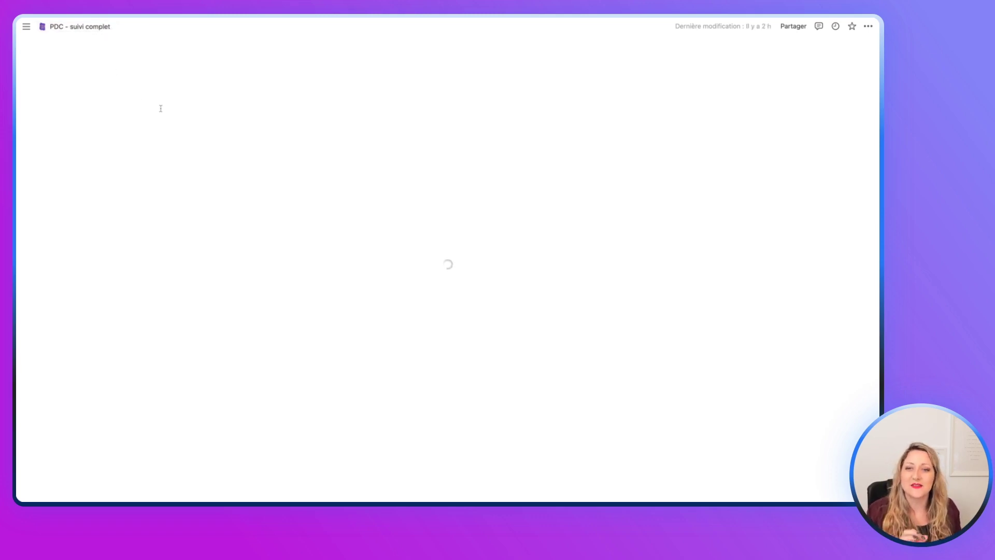